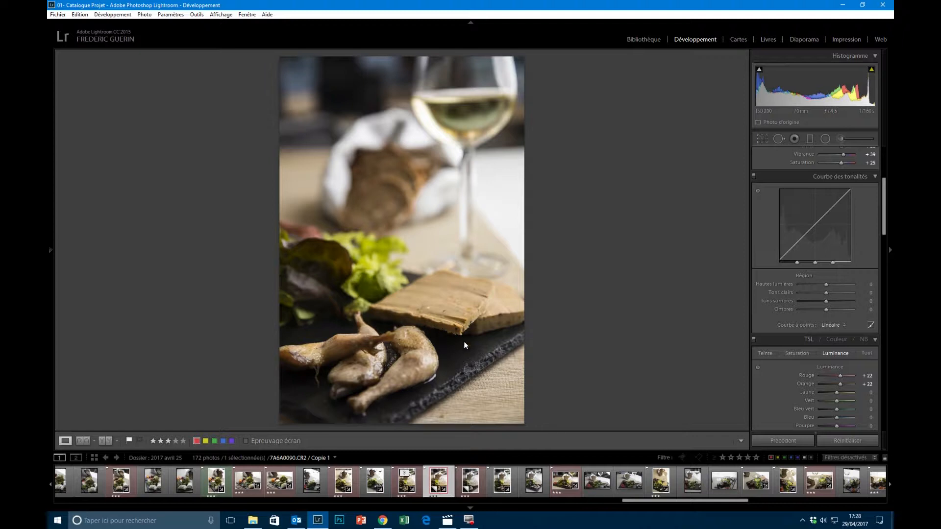
- Compare the edited and unedited virtual copies of the foie gras photo, and select the unedited copy
left_click(484, 486)
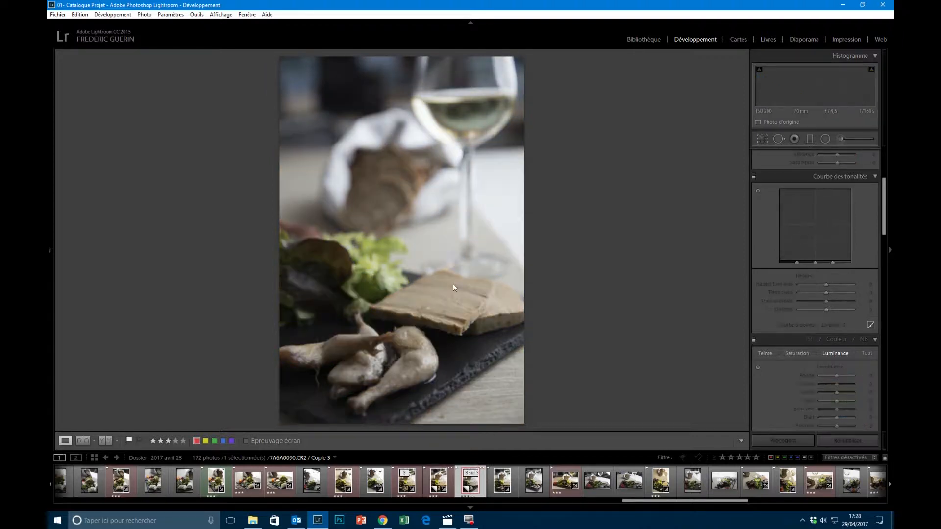
left_click(451, 485)
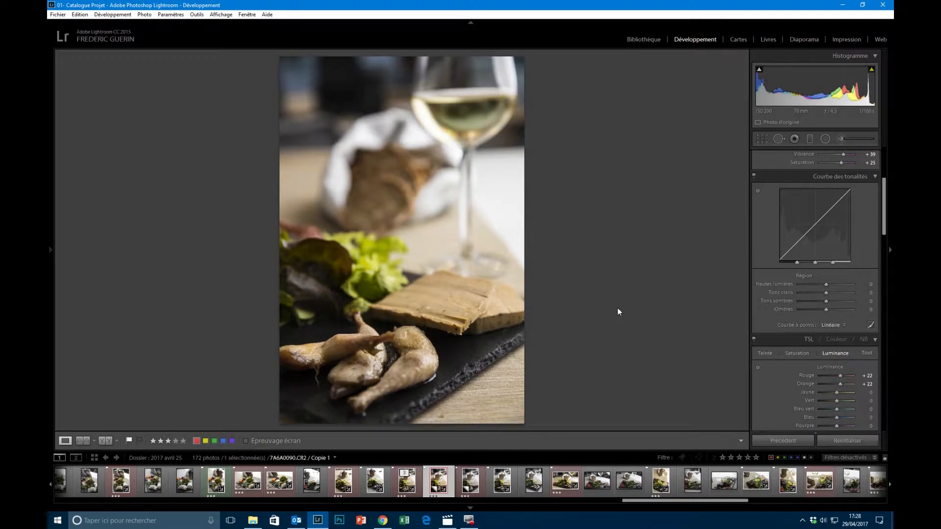
left_click(483, 490)
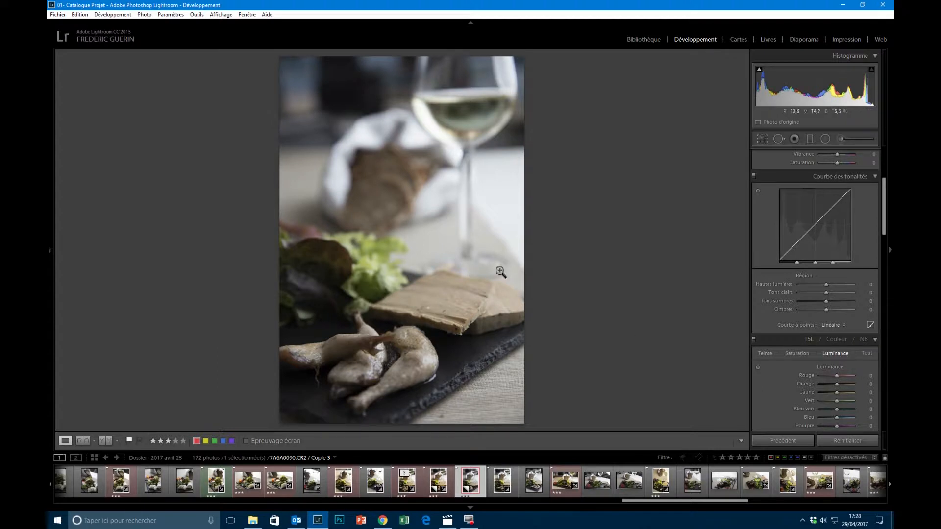
scroll(777, 274, "up", 3)
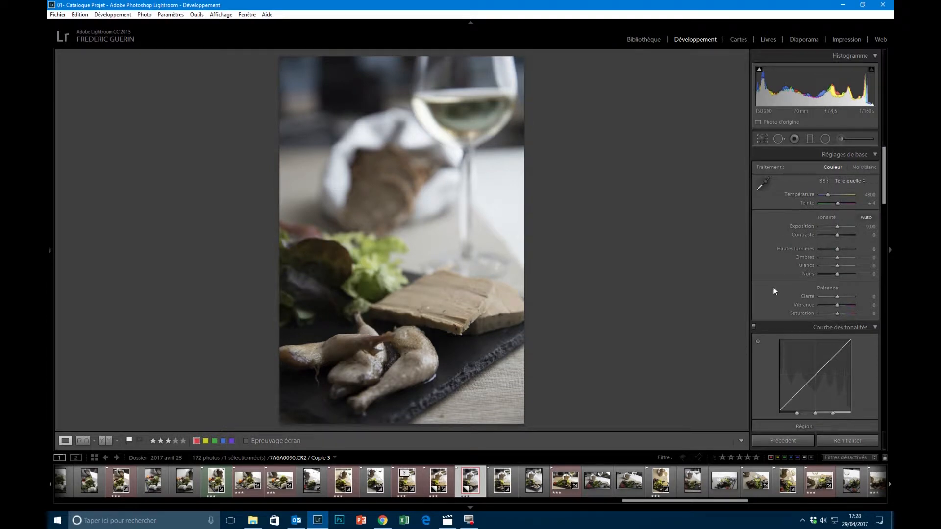
left_click(764, 184)
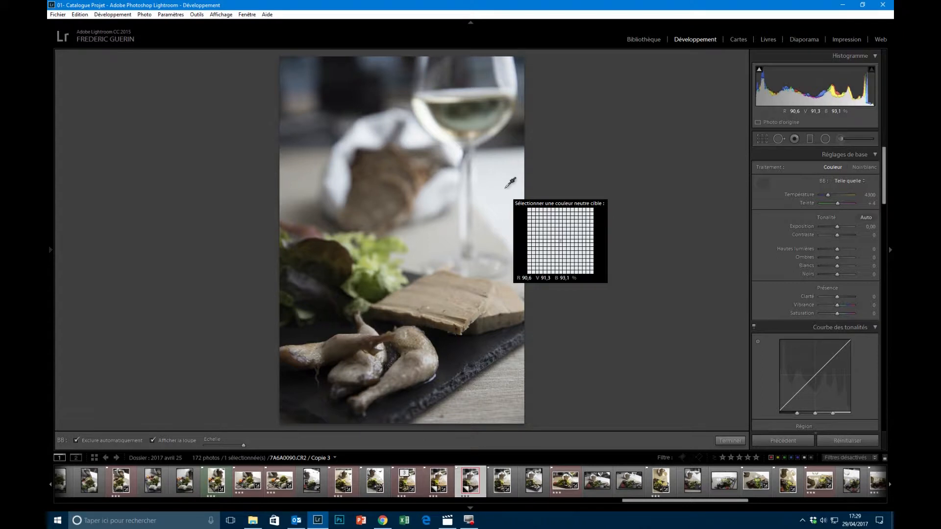
left_click(508, 186)
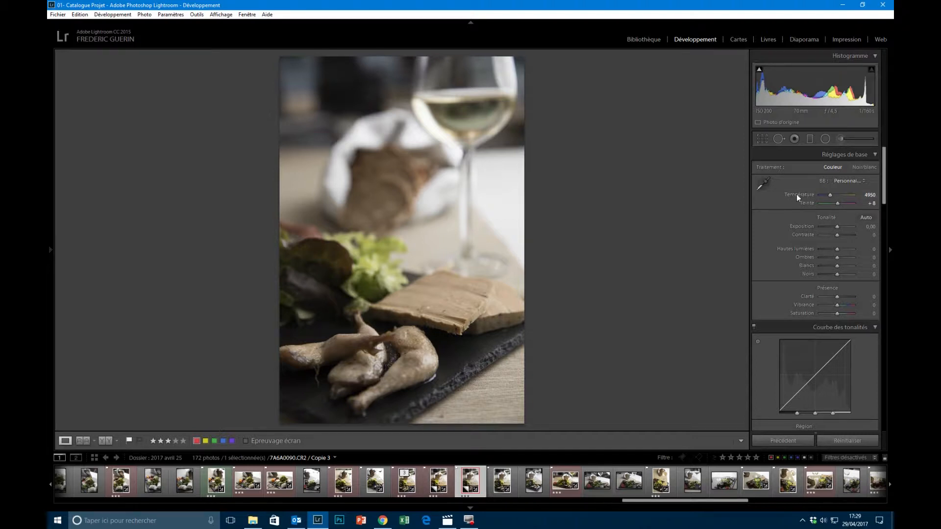
left_click(858, 444)
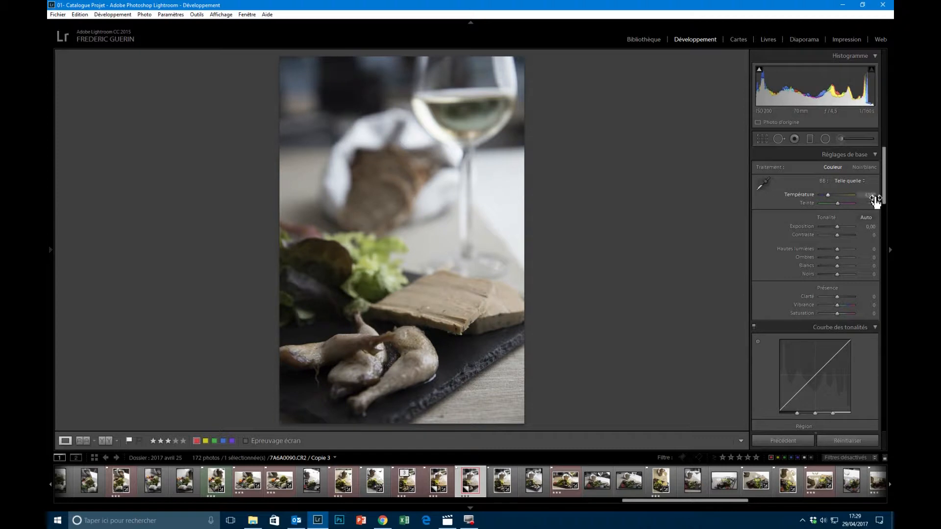
- Set the white balance to 4950 K and tint +8 by sampling the white surface beside the wine glass stem
left_click(768, 185)
left_click(504, 196)
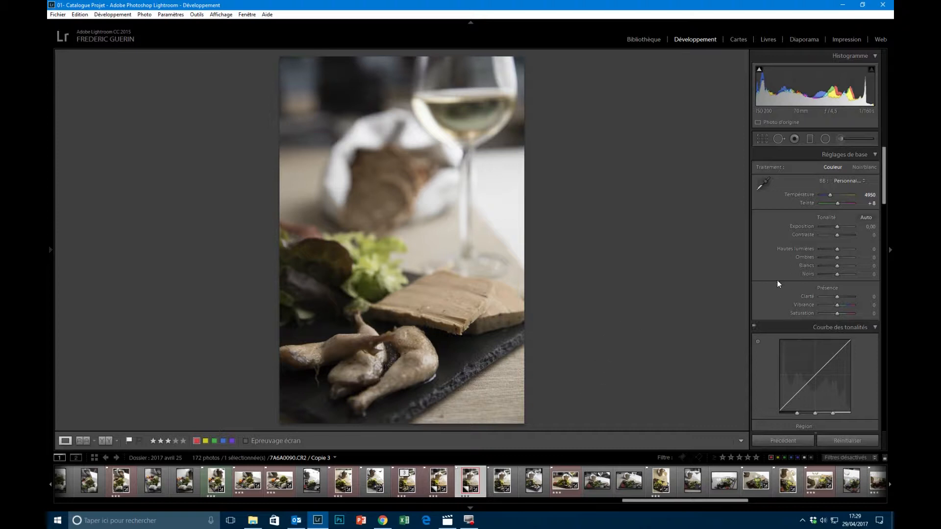
- Enable chromatic aberration removal, and try the lens correction profile before turning it back off
scroll(780, 301, "down", 10)
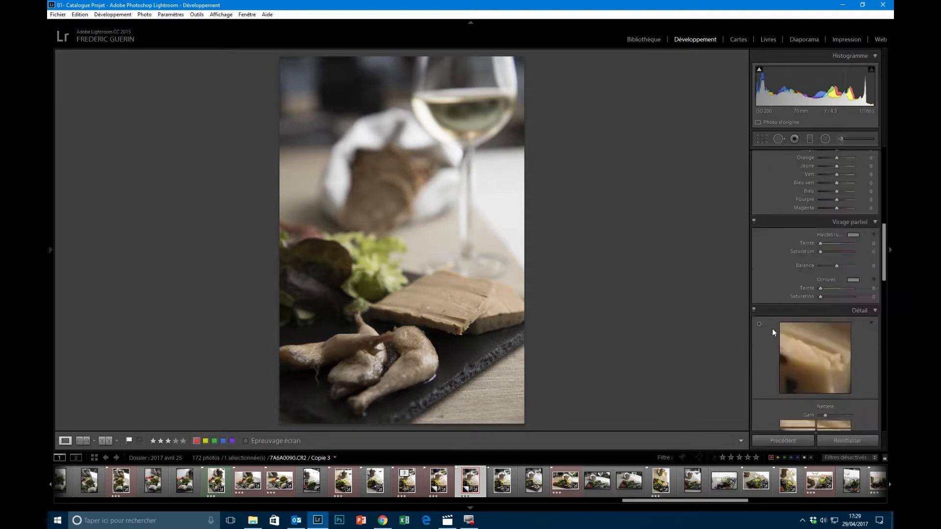
scroll(772, 327, "down", 3)
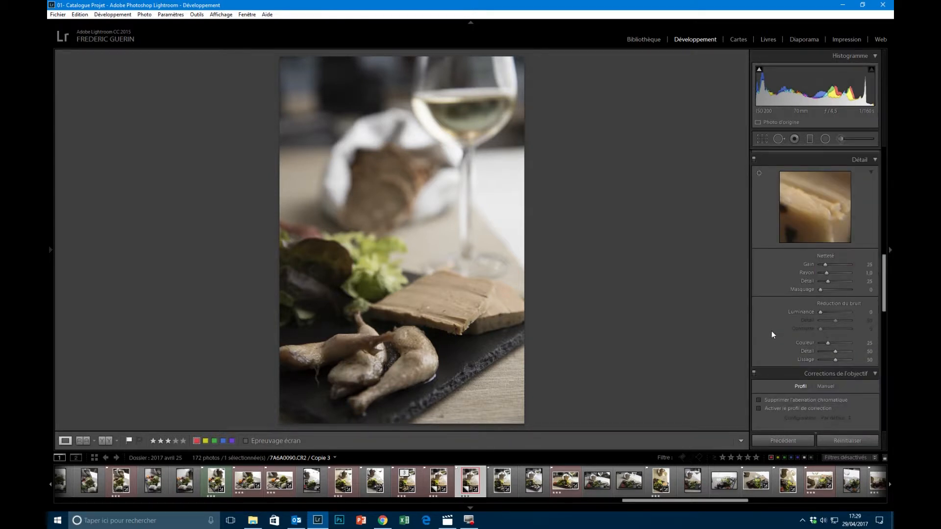
scroll(772, 316, "down", 2)
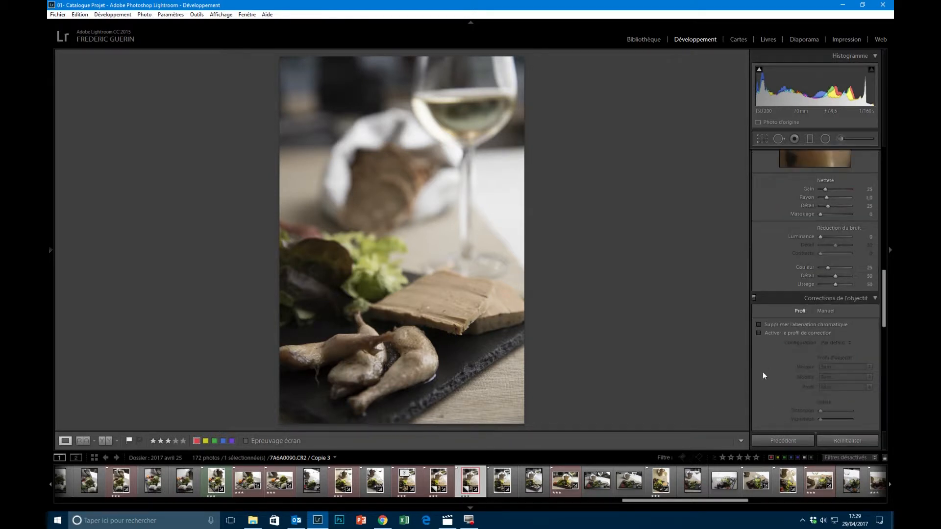
left_click(758, 325)
left_click(759, 334)
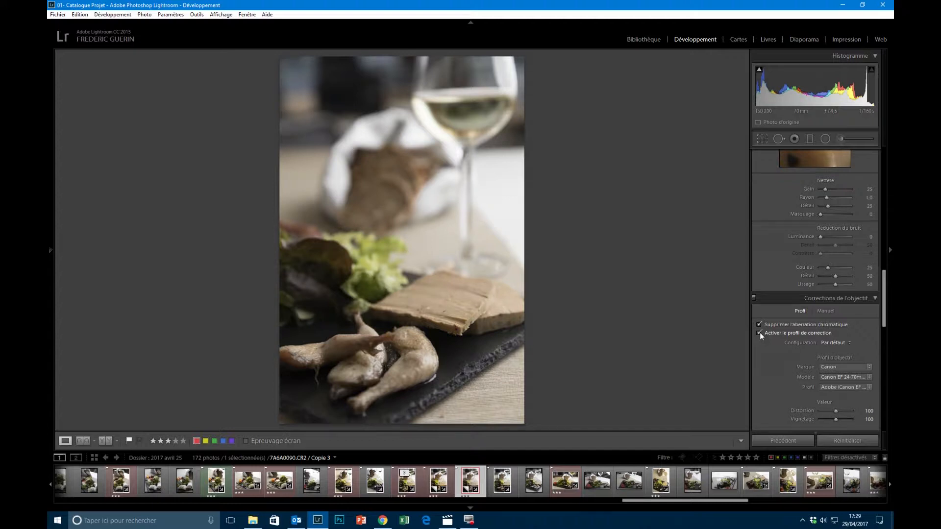
left_click(760, 333)
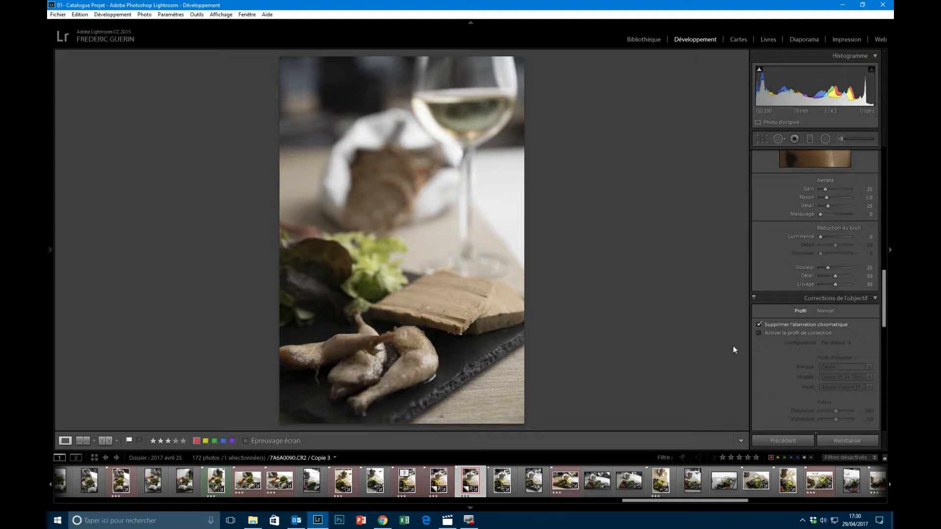
- Set the sharpening amount to 77 and its masking to 44, and try the luminance noise reduction
scroll(774, 351, "up", 2)
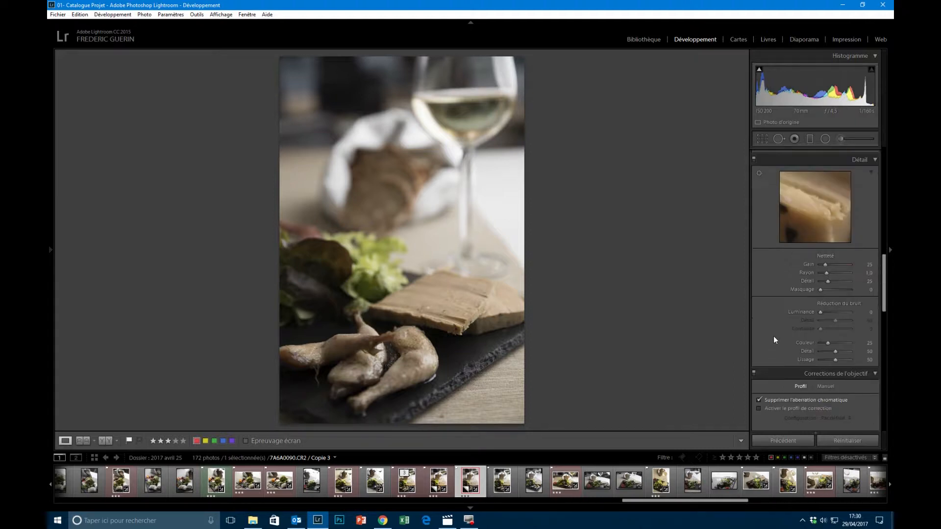
scroll(773, 330, "up", 2)
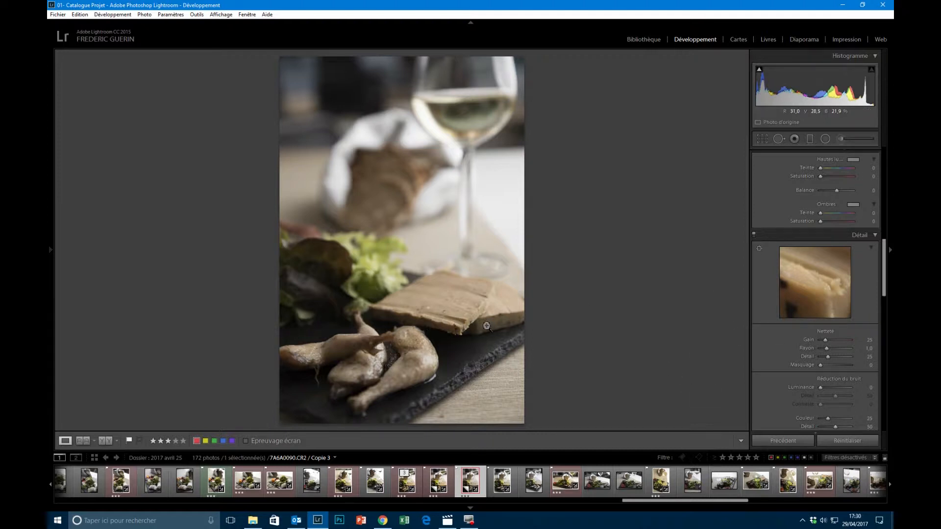
left_click_drag(826, 341, 827, 341)
left_click_drag(830, 340, 830, 342)
key("alt")
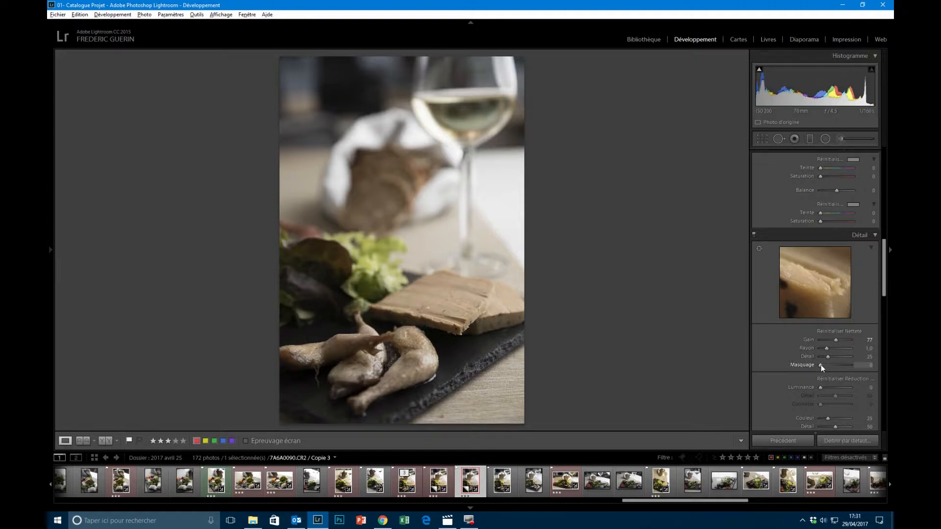
left_click_drag(822, 365, 834, 366)
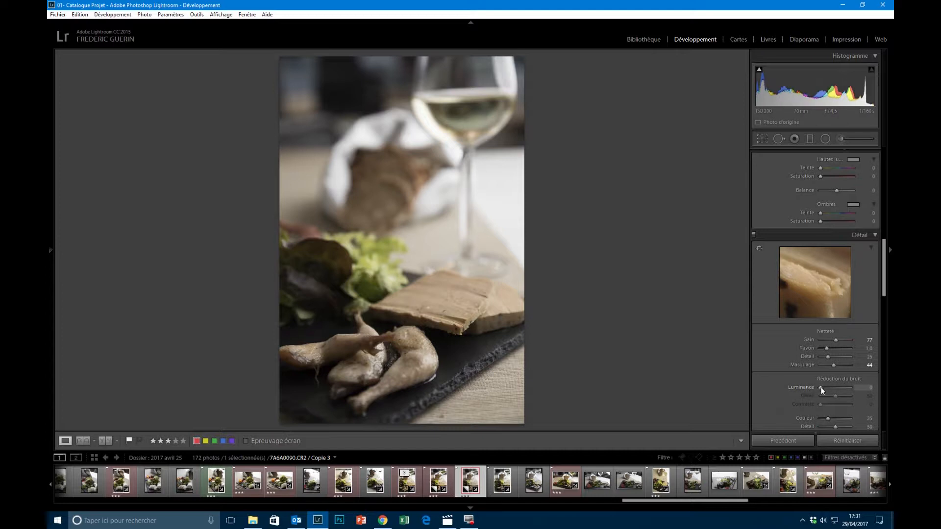
left_click_drag(821, 388, 822, 388)
- Raise the photo's clarity to +25 in the basic adjustments
scroll(776, 375, "up", 6)
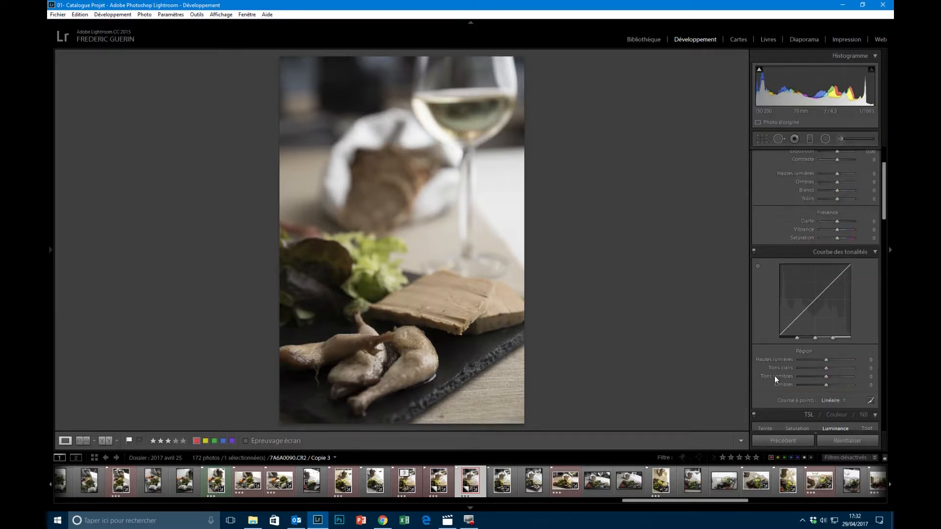
scroll(775, 376, "up", 3)
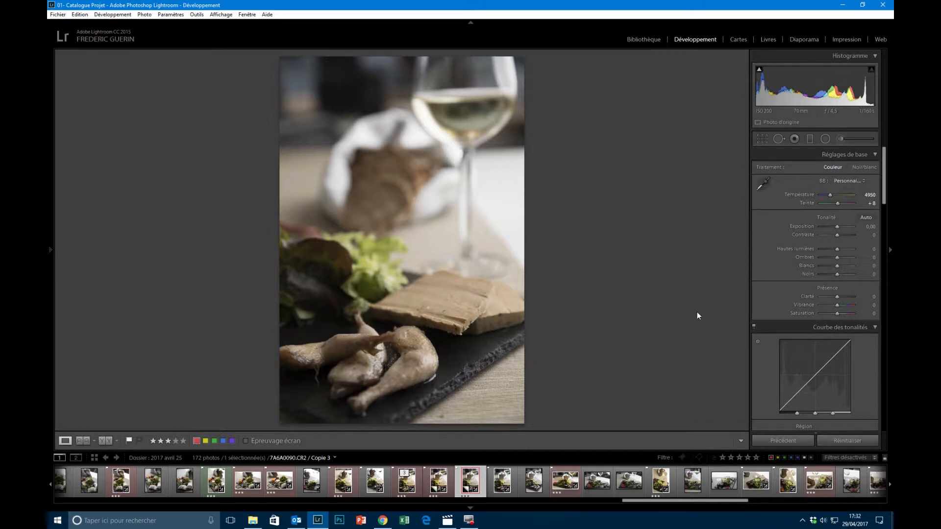
left_click(837, 295)
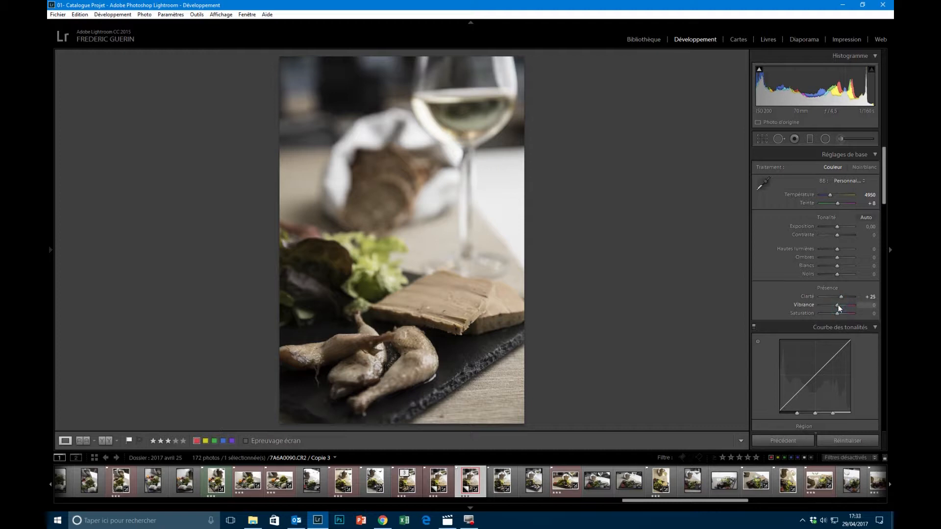
- Test the vibrance up to its maximum of +100, and settle it at +33
left_click_drag(842, 305, 845, 305)
left_click_drag(845, 305, 842, 305)
left_click_drag(843, 305, 855, 305)
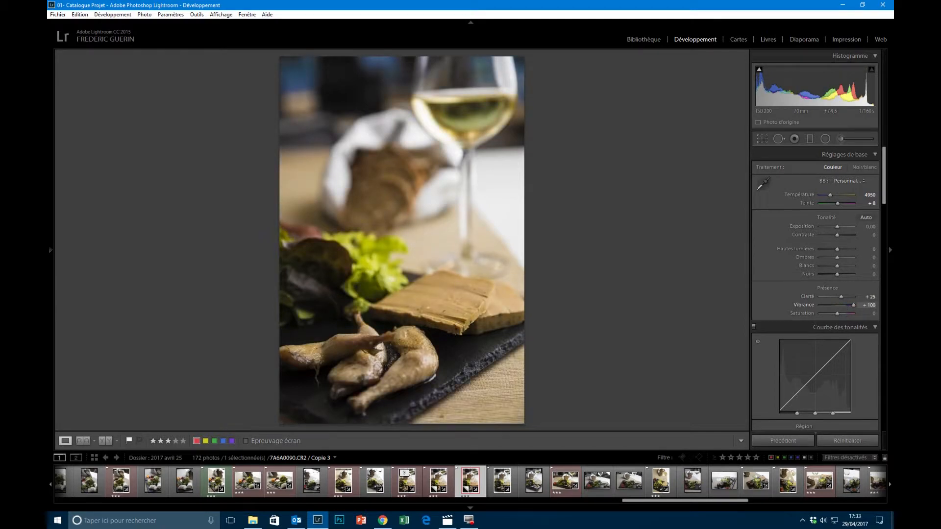
mouse_move(856, 303)
left_mouse_down()
mouse_move(804, 305)
mouse_move(840, 307)
left_mouse_up()
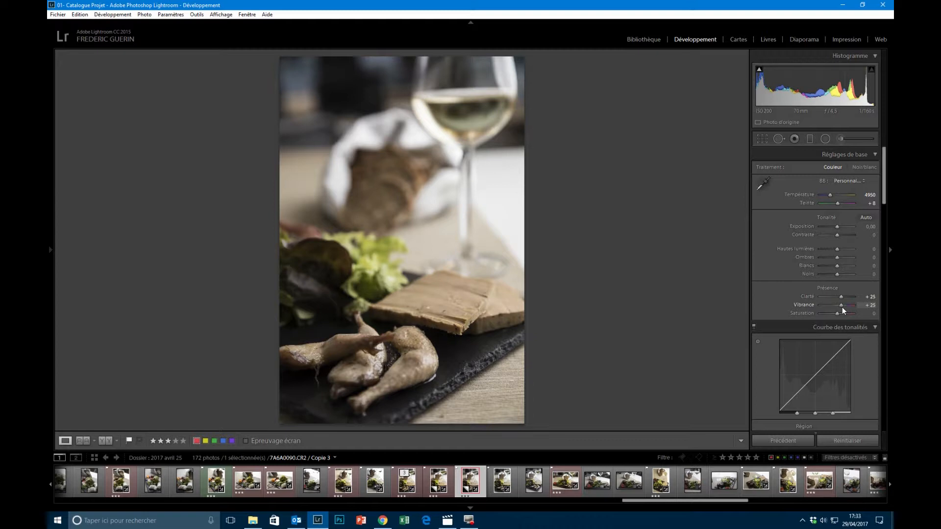
left_click_drag(843, 307, 843, 306)
left_click_drag(844, 307, 843, 307)
- Test the saturation up to its maximum of +100, and settle it at +25
left_click_drag(837, 313, 838, 313)
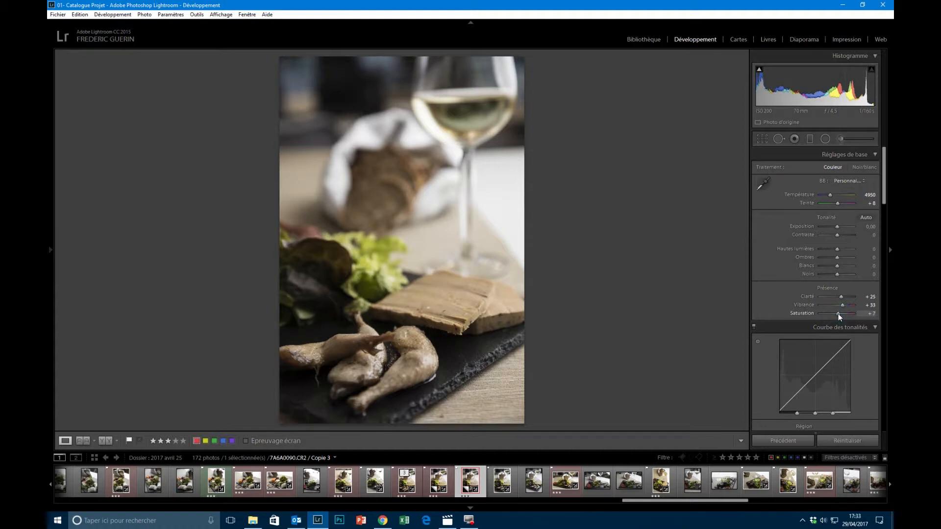
left_click_drag(838, 314, 880, 314)
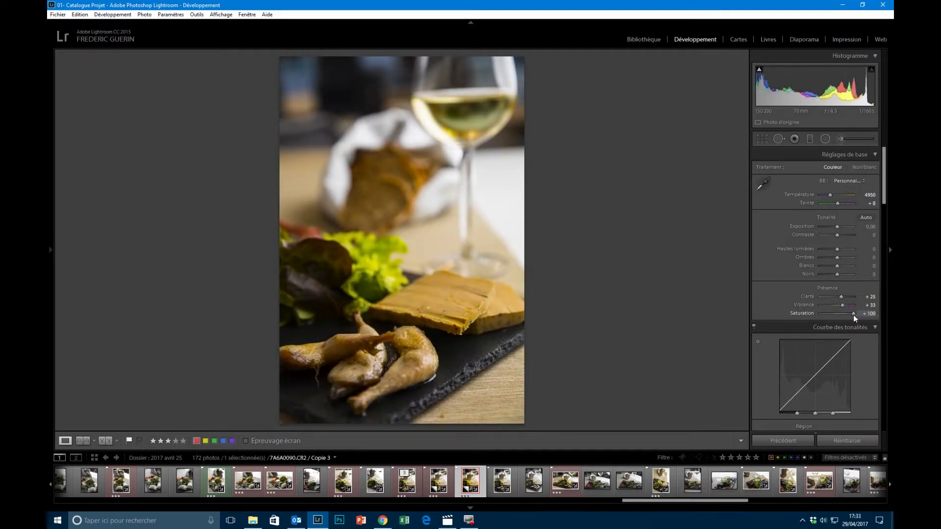
left_click_drag(854, 315, 846, 315)
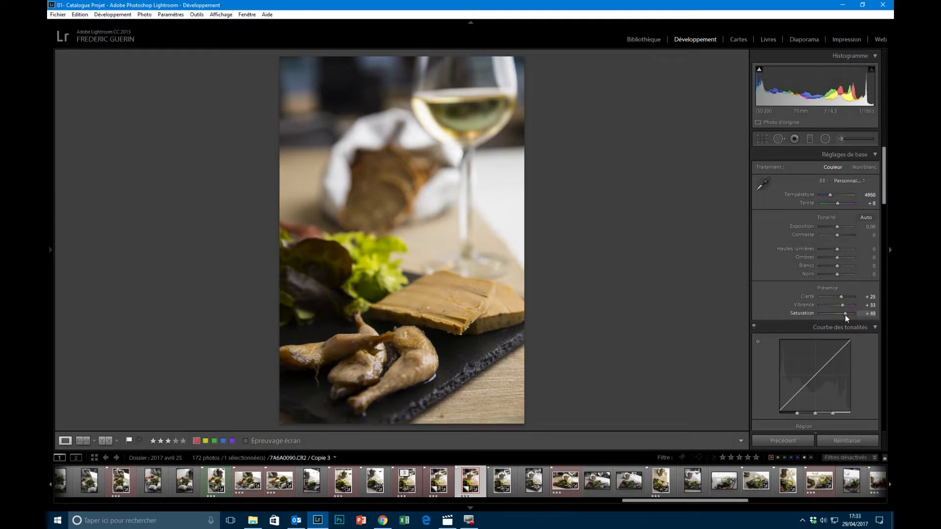
left_click_drag(845, 315, 841, 315)
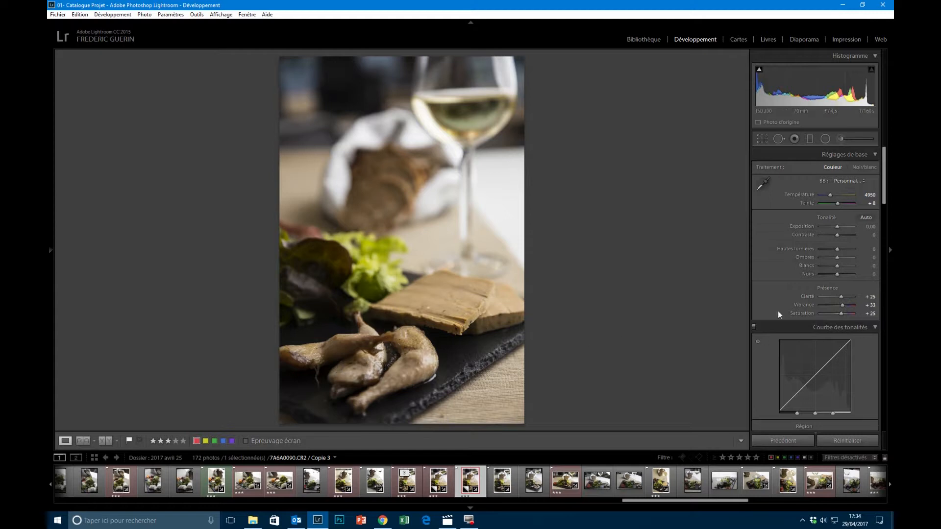
- Raise the red and orange luminance to +22 using the targeted adjustment tool on the photo
scroll(769, 349, "down", 5)
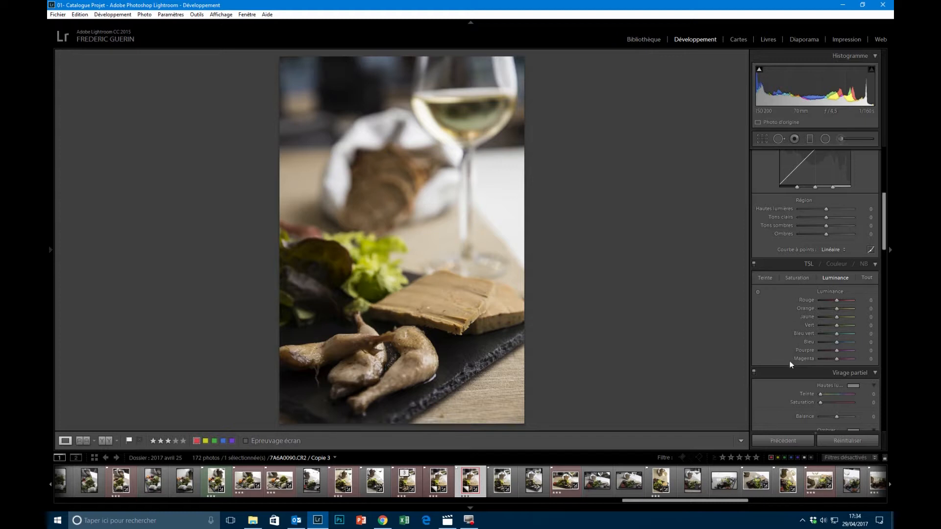
left_click(758, 294)
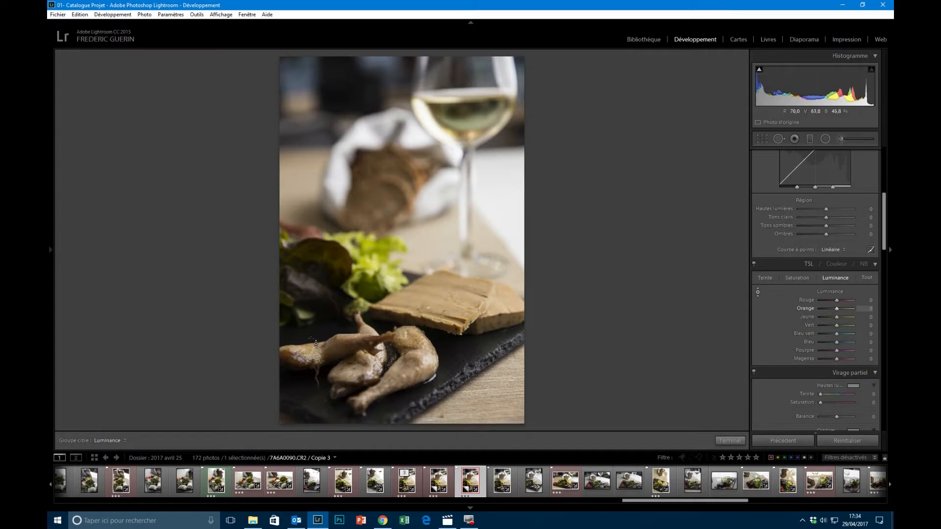
left_click_drag(324, 292, 325, 280)
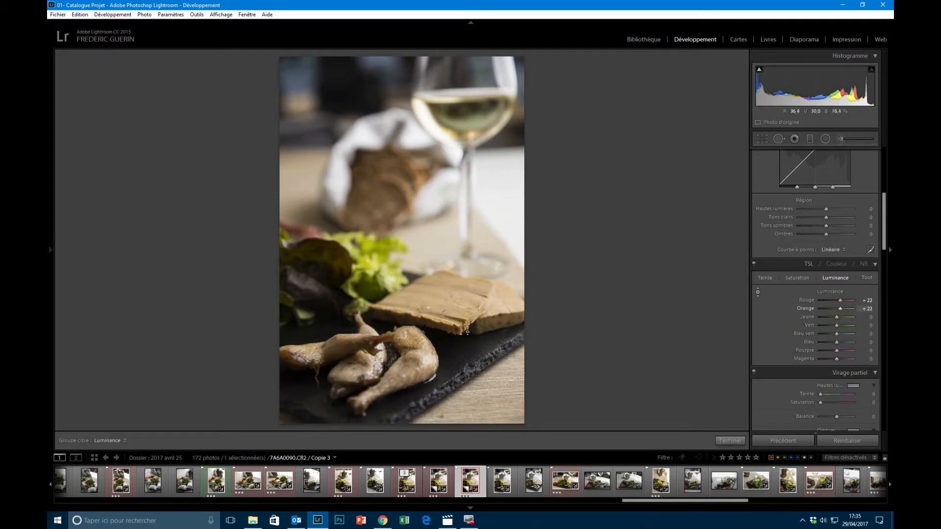
left_click(736, 441)
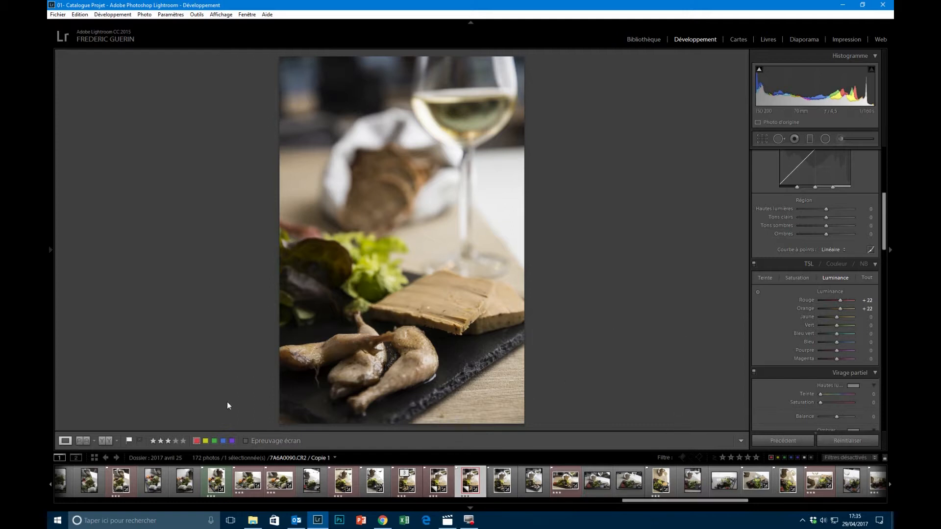
- Compare the photo before and after the edits side by side, and return to the single-photo view
left_click(102, 442)
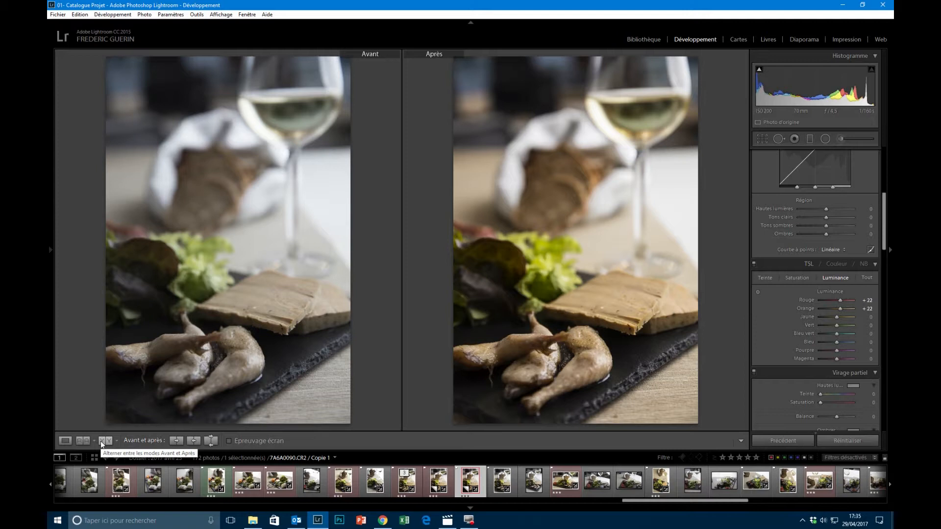
left_click(66, 441)
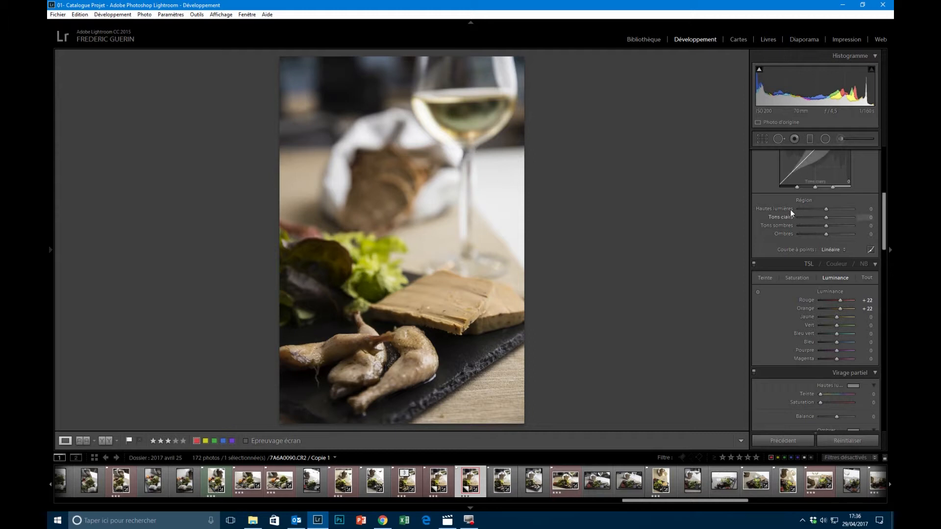
- Draw a radial filter with reset effects over the dark salad leaves, and set its exposure to 0.76
left_click(826, 139)
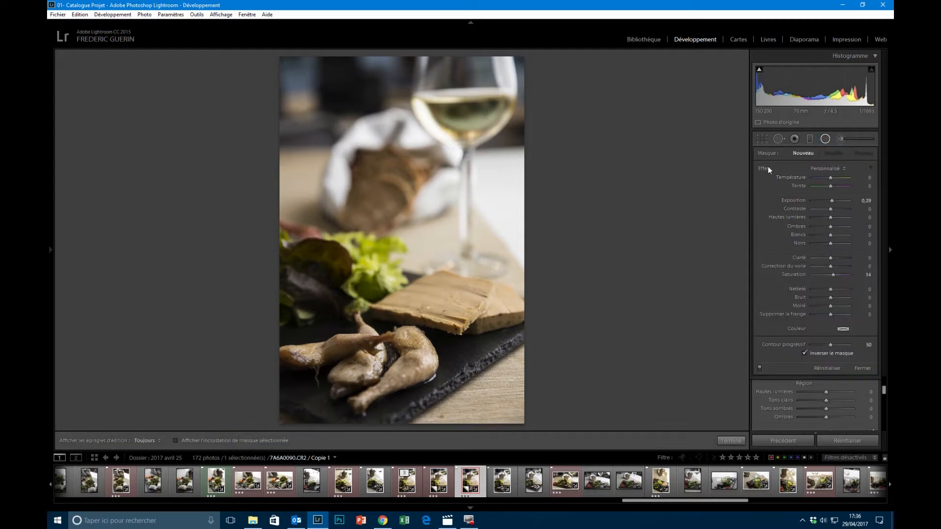
double_click(765, 169)
left_click_drag(314, 279, 364, 331)
left_click_drag(314, 283, 280, 294)
left_click_drag(320, 344, 318, 333)
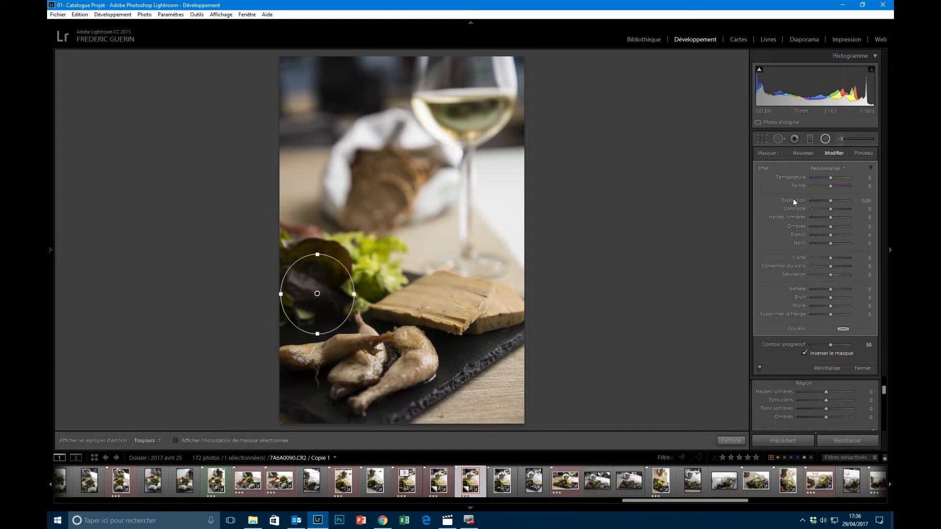
left_click(831, 202)
left_click_drag(835, 201, 836, 202)
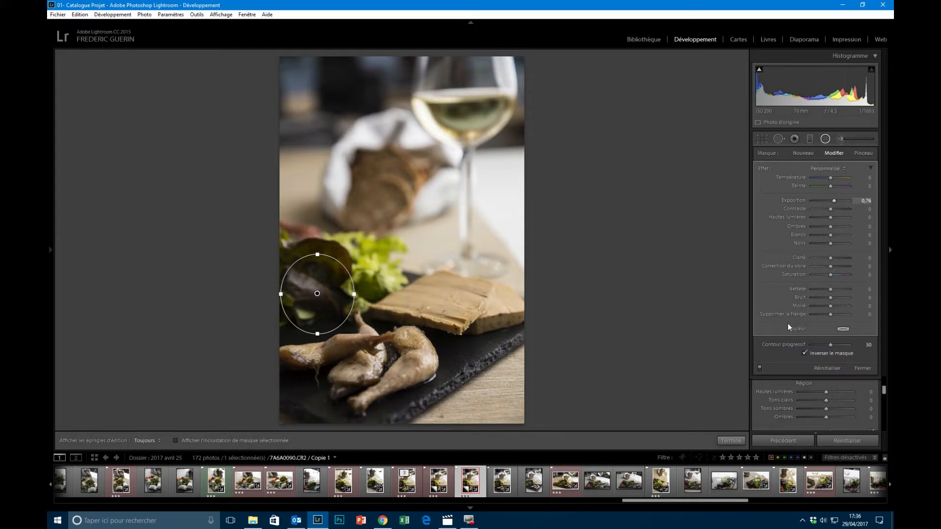
- Set the saturation of the radial filter on the dark salad leaves to 10, and finish the radial filter edit
left_click(832, 276)
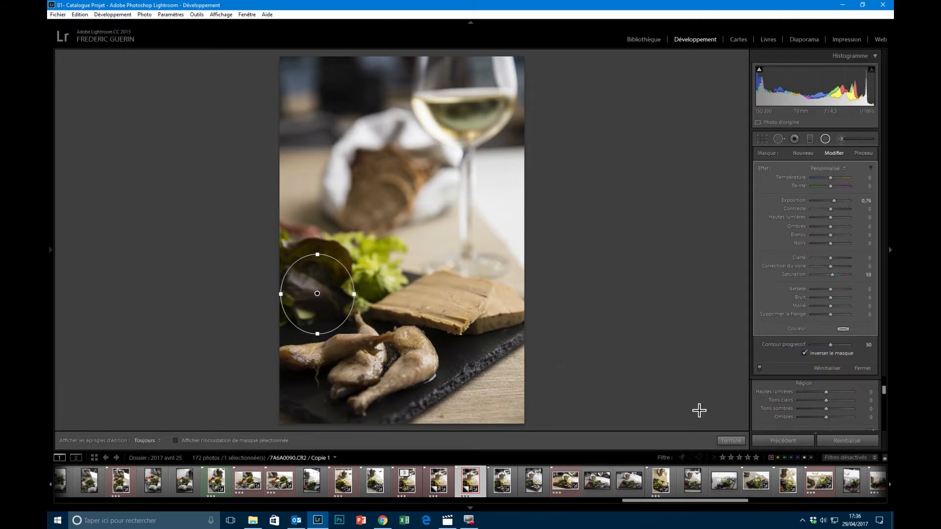
left_click(730, 441)
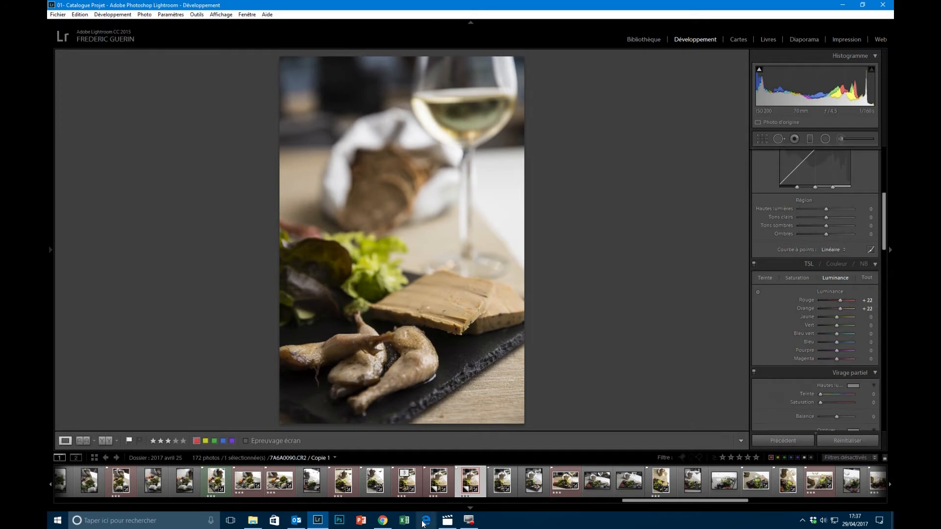
- Compare the original and the locally adjusted photo side by side, and go back to the single-photo view
left_click(104, 441)
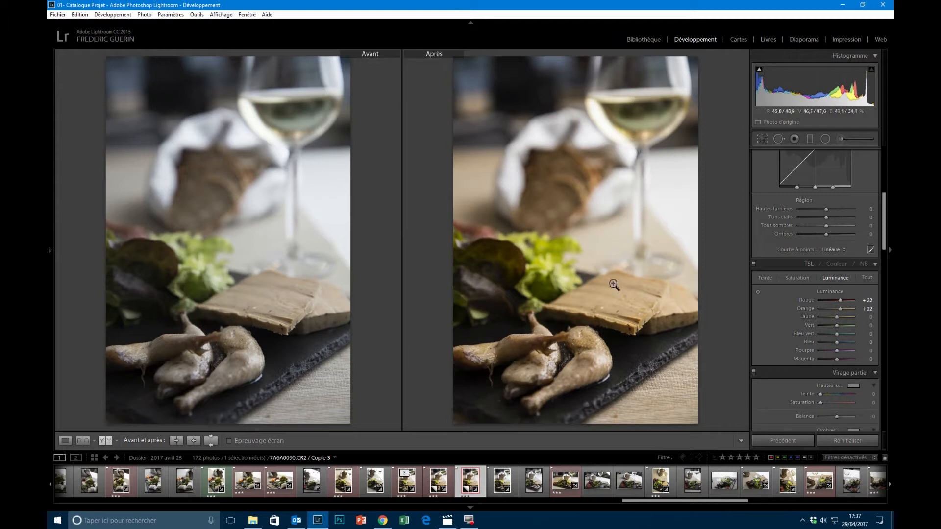
left_click(65, 441)
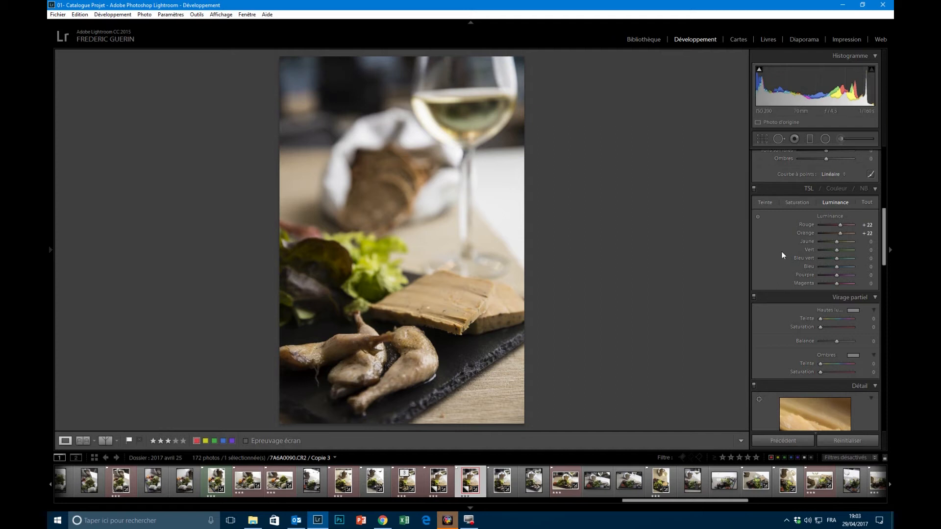
- Test the photo's whites up to +52 against the highlight clipping preview, and settle them at +44
scroll(781, 251, "up", 5)
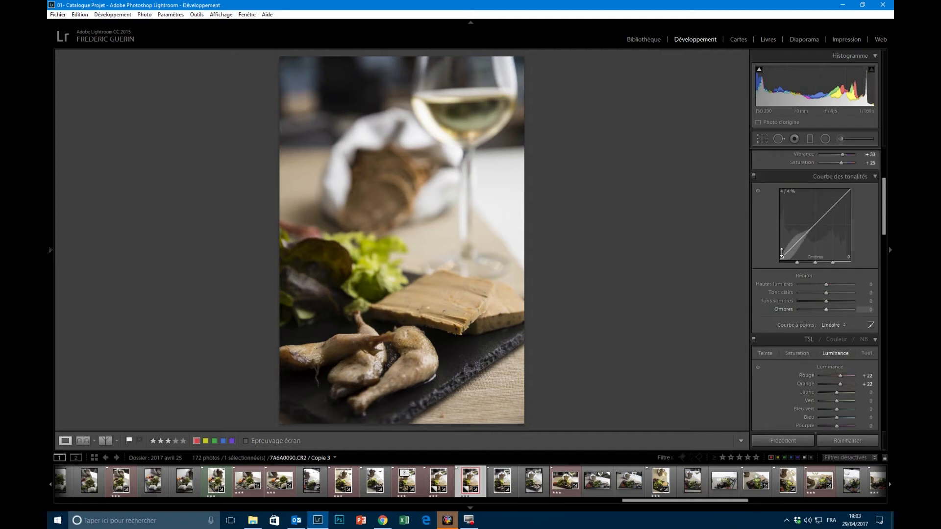
scroll(782, 252, "up", 3)
scroll(789, 252, "up", 3)
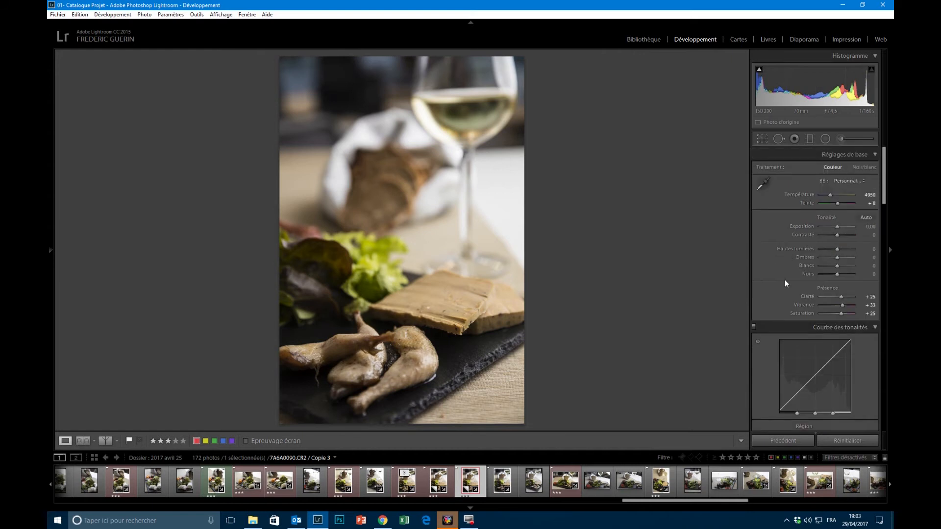
left_click(837, 266, "alt")
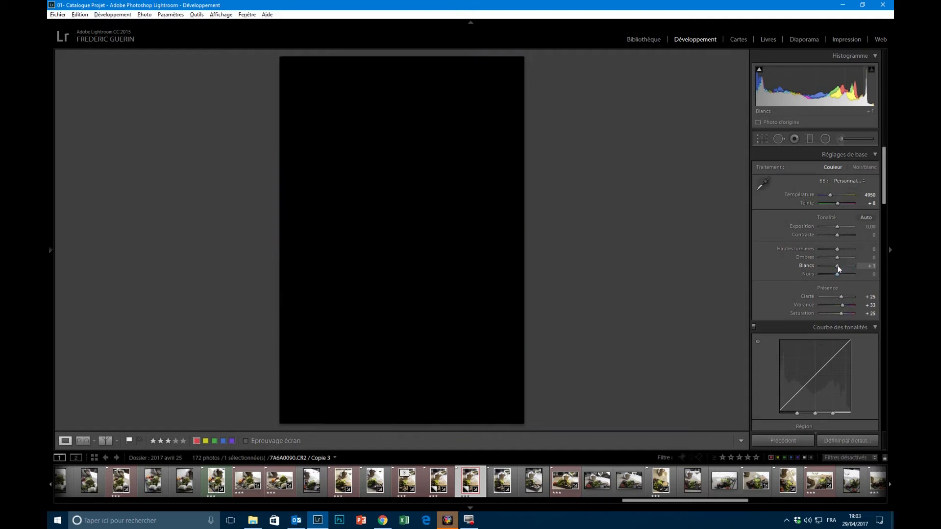
left_click_drag(837, 266, 840, 266)
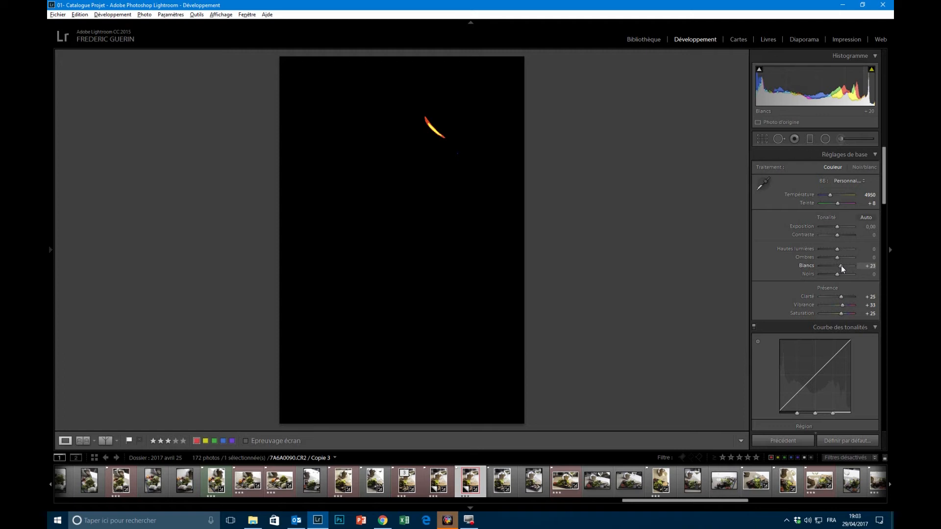
left_click_drag(841, 265, 846, 266)
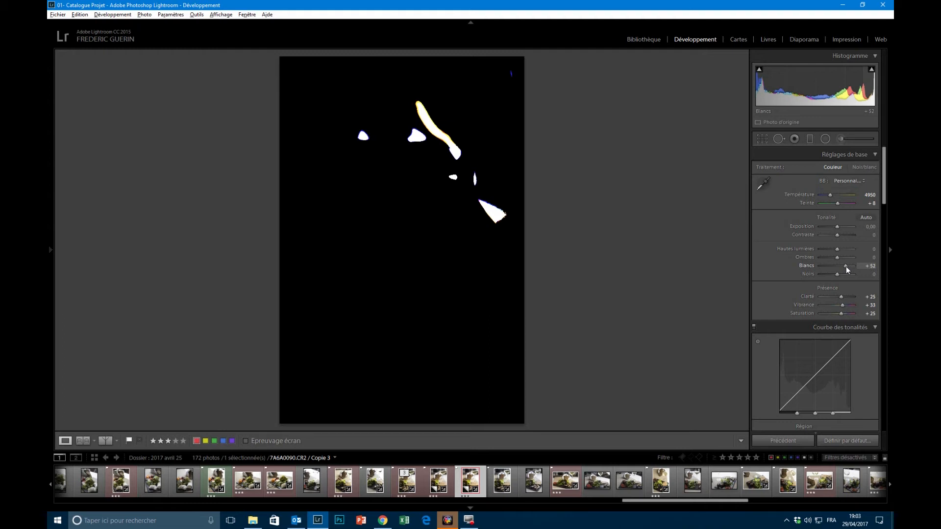
left_click_drag(845, 272, 845, 273)
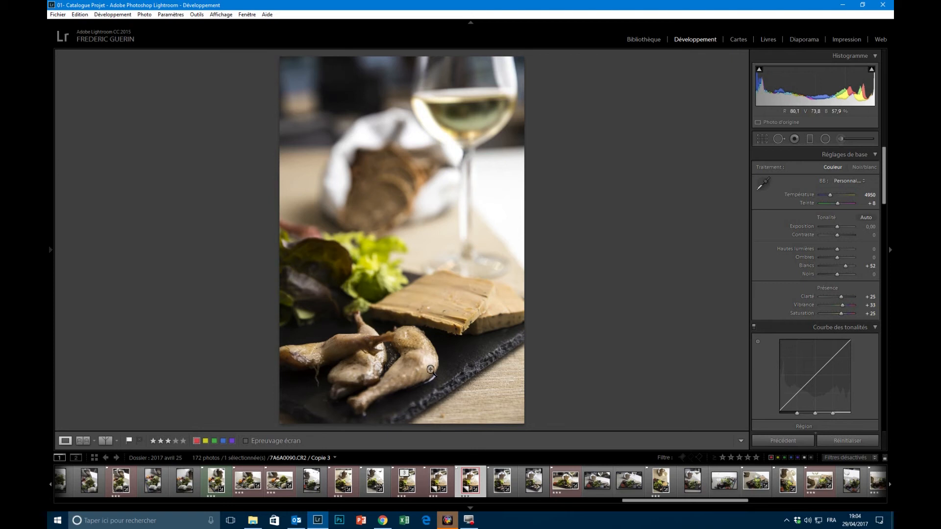
double_click(809, 266)
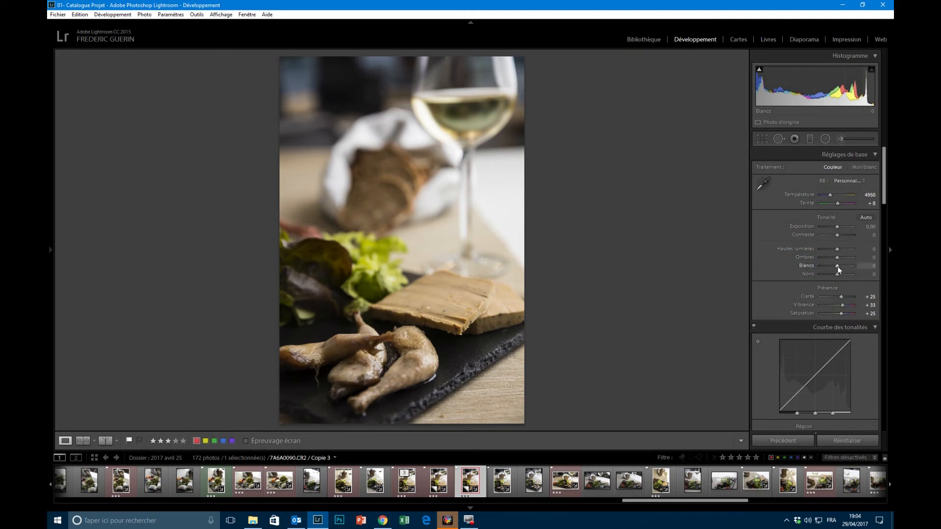
left_click_drag(839, 266, 843, 266)
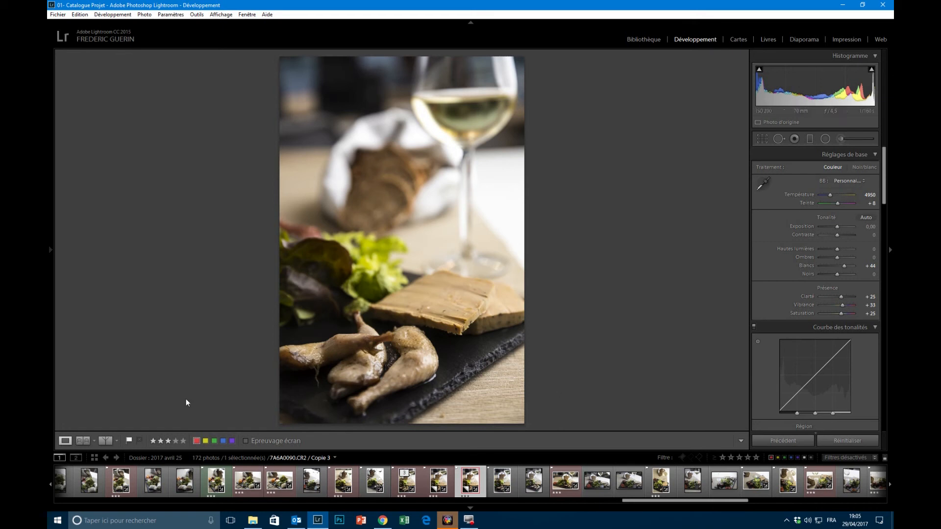
- Cycle through the before and after comparison modes, from the split photo to the two full photos side by side
left_click(103, 443)
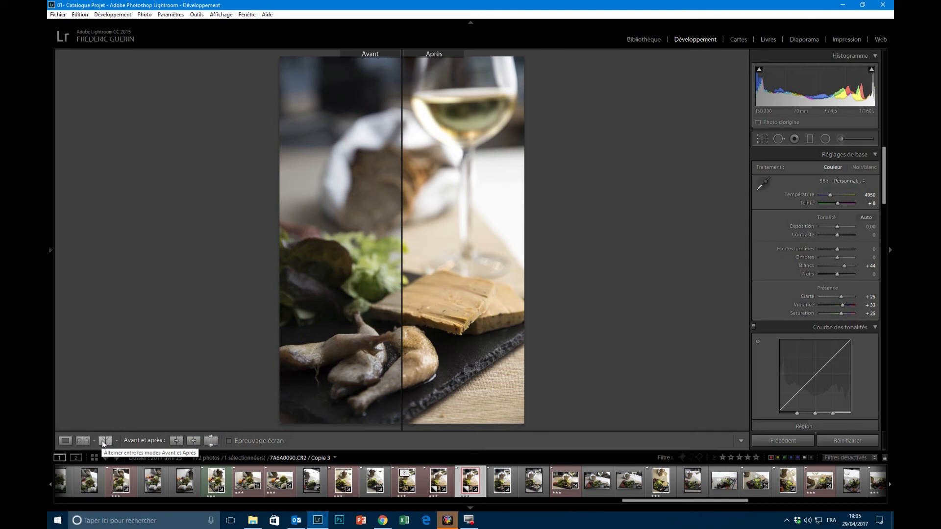
left_click(104, 443)
left_click(104, 443)
left_click(103, 442)
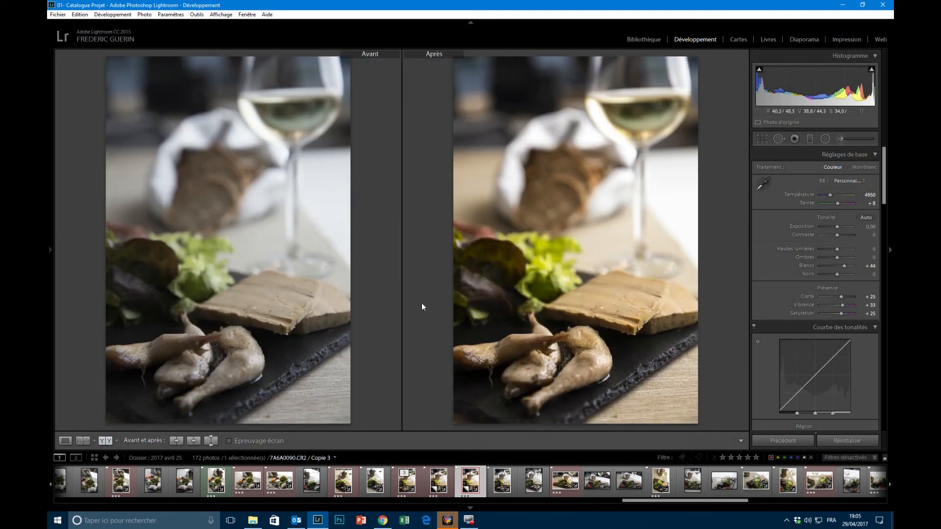